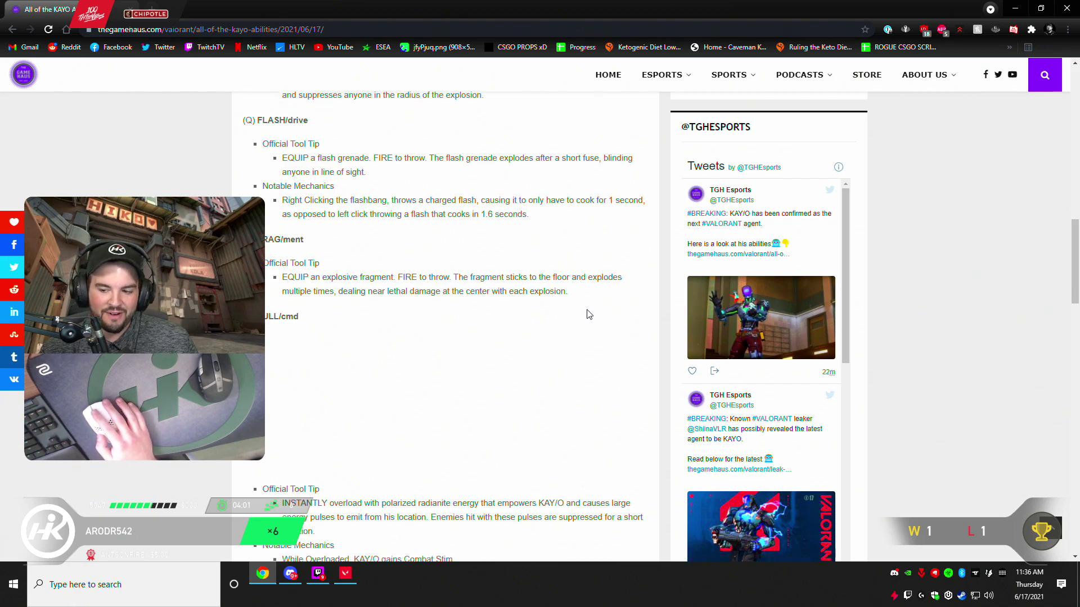
scroll(555, 335, "down", 3)
scroll(362, 288, "up", 1)
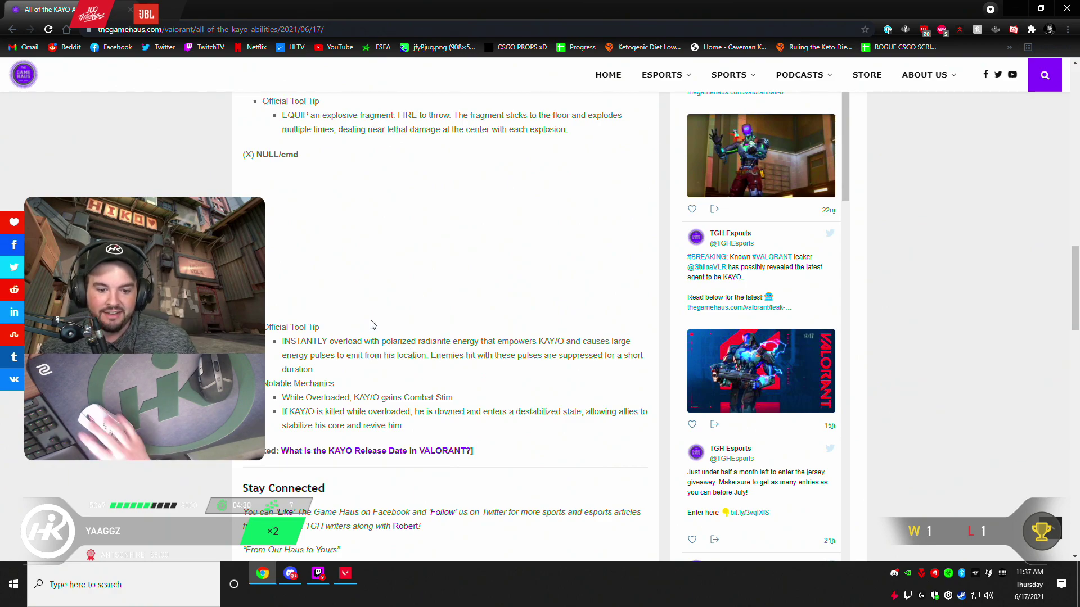
scroll(604, 336, "down", 1)
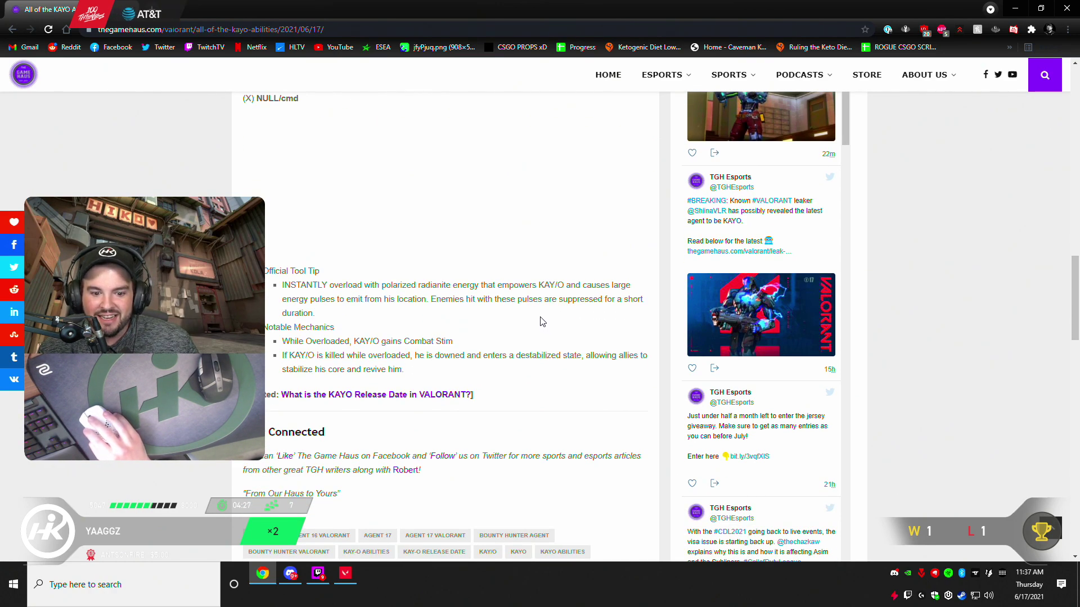
scroll(545, 325, "up", 1)
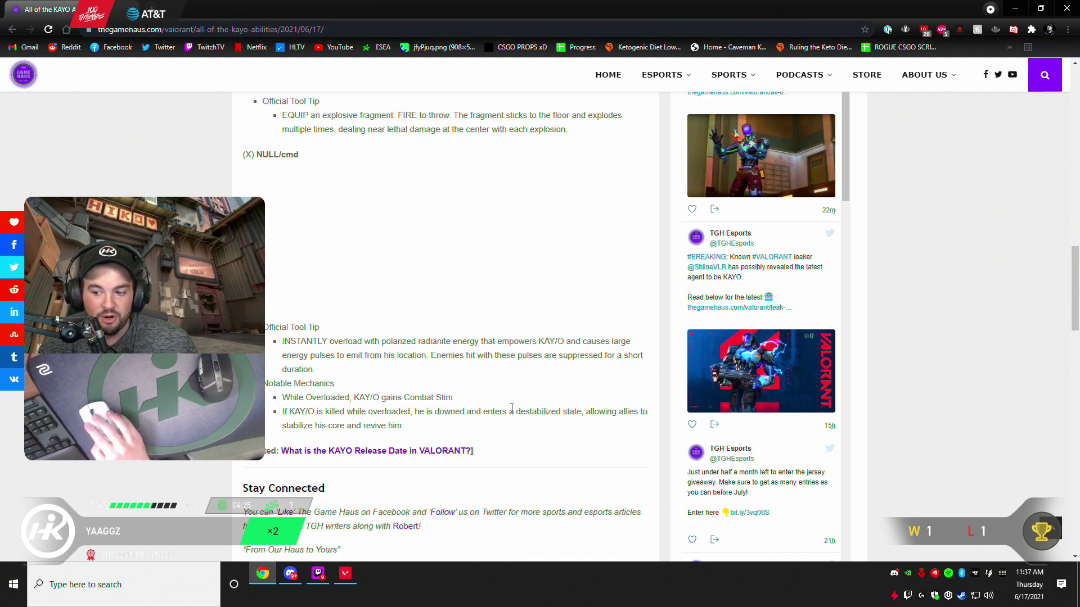